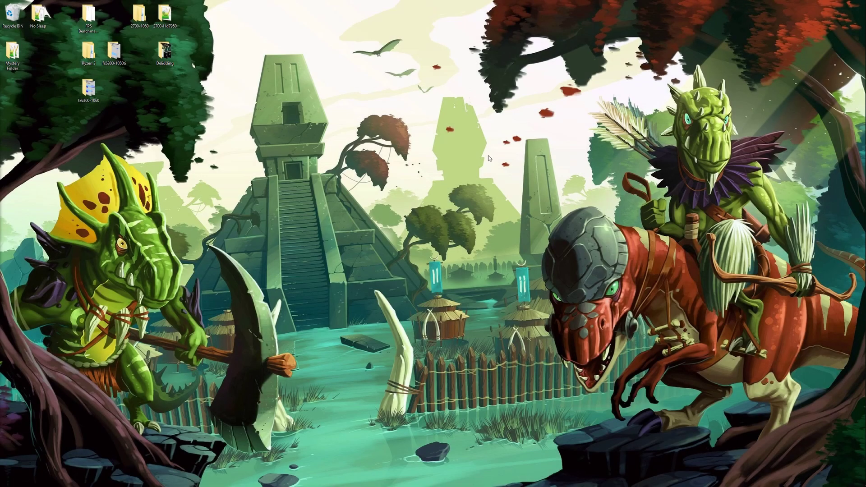
Step: Launch NVIDIA Control Panel from the desktop shortcut menu
right_click(489, 158)
click(520, 210)
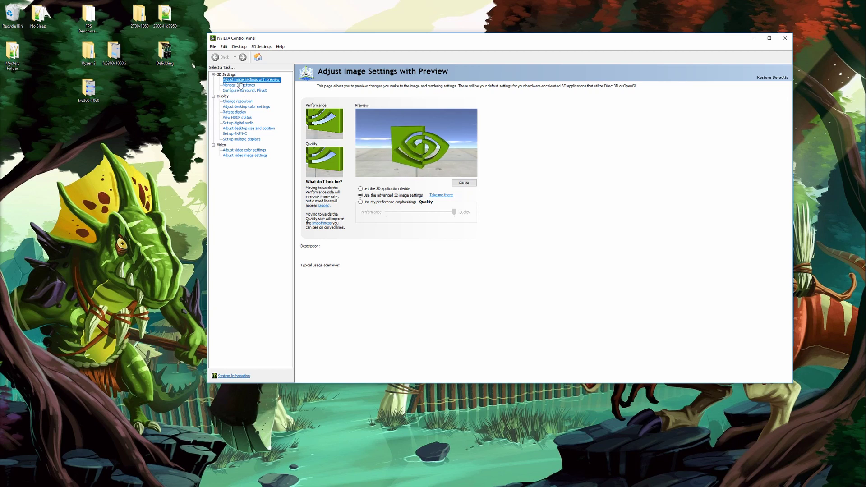
mouse_move(394, 190)
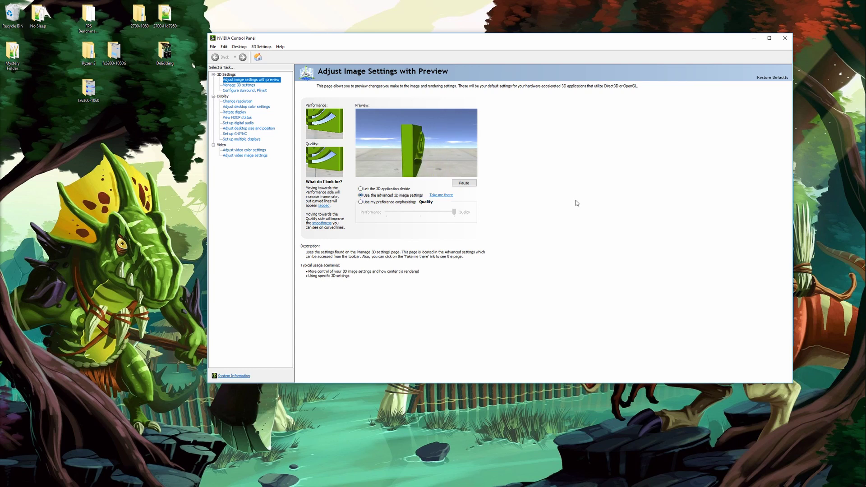
Step: Browse Manage 3D settings and the image settings preview, then move to Configure Surround, PhysX
click(244, 85)
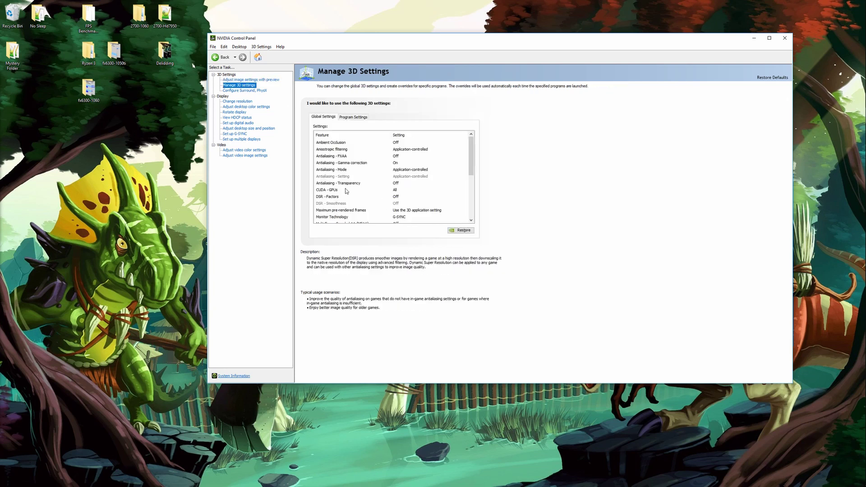
click(255, 81)
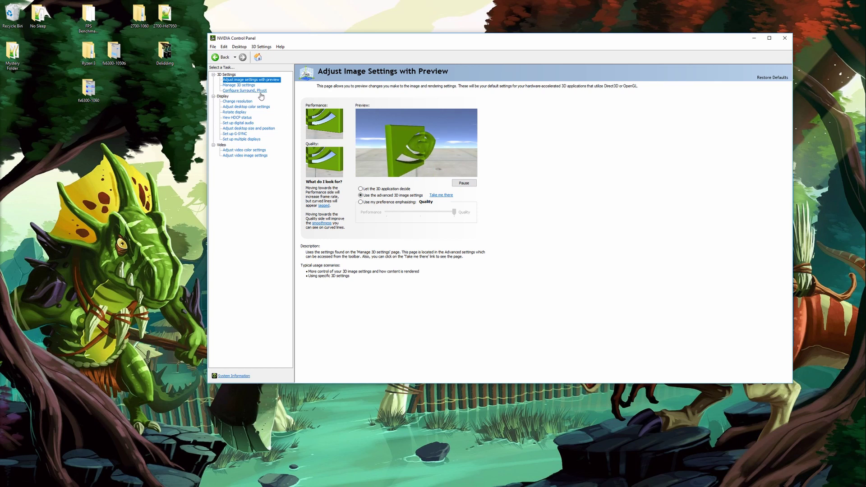
key(Down)
key(Down)
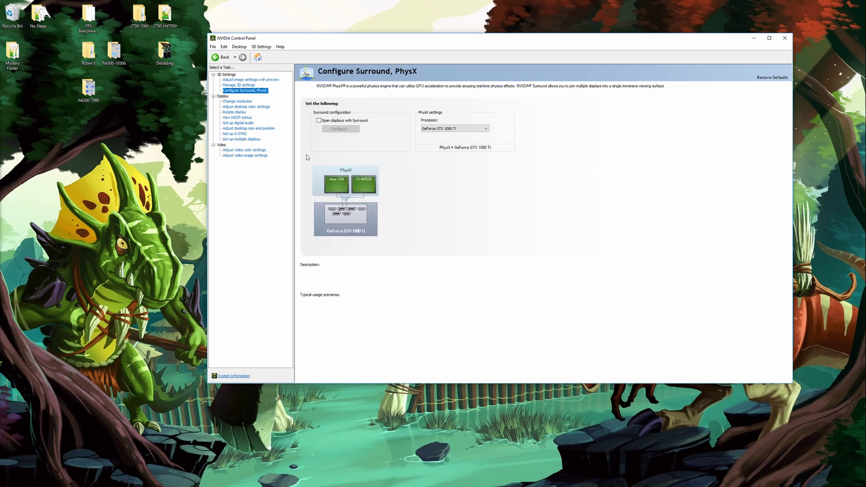
Step: Keep GeForce GTX 1080 Ti as the PhysX processor, then go to Change resolution
click(473, 129)
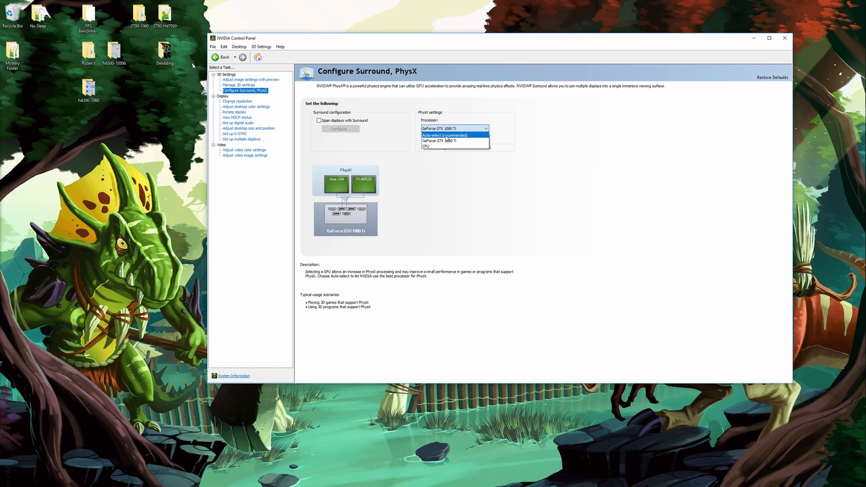
click(463, 181)
click(485, 129)
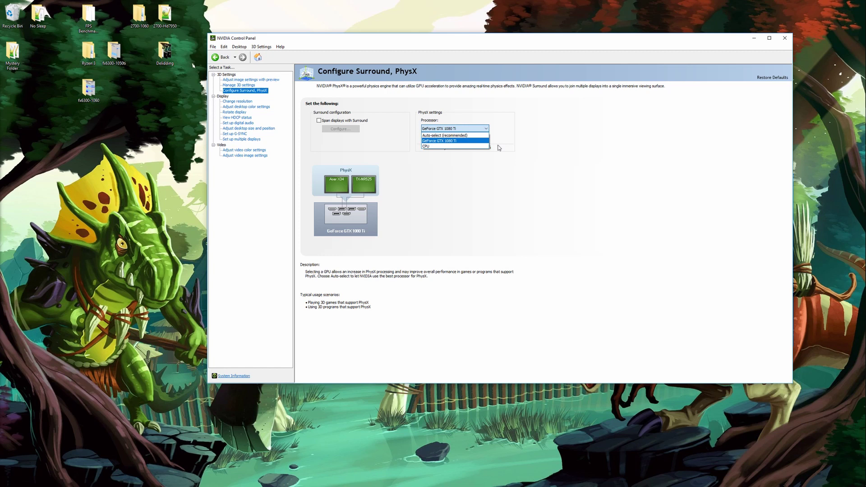
click(513, 149)
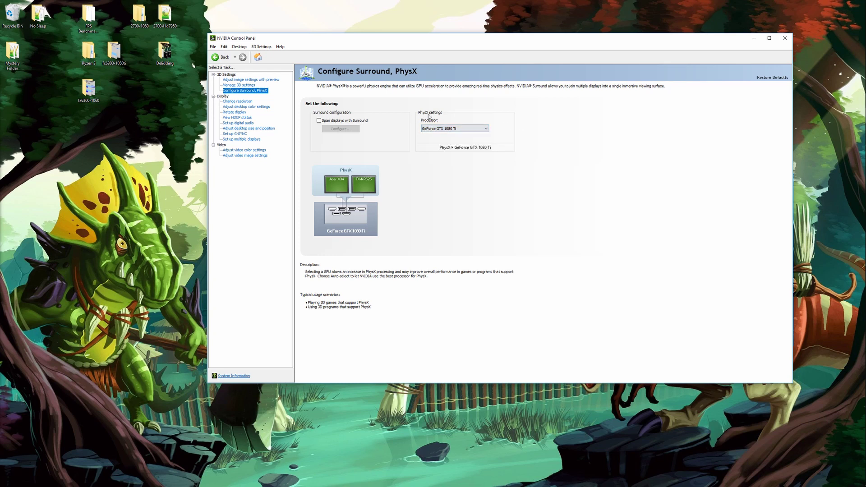
click(449, 130)
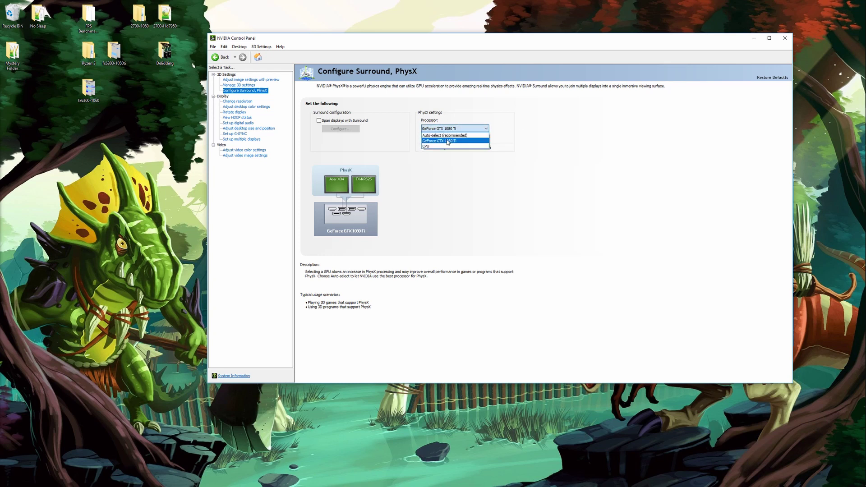
click(253, 102)
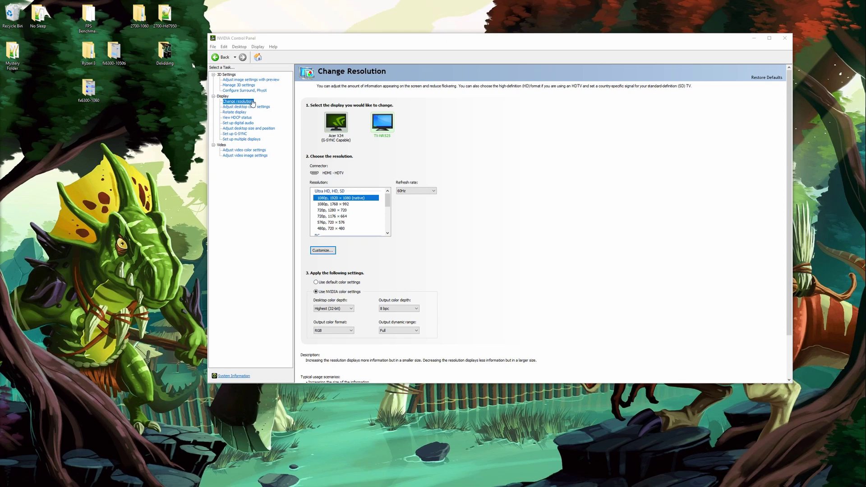
Step: Switch to Use NVIDIA color settings and set output dynamic range to Full instead of Limited
click(420, 121)
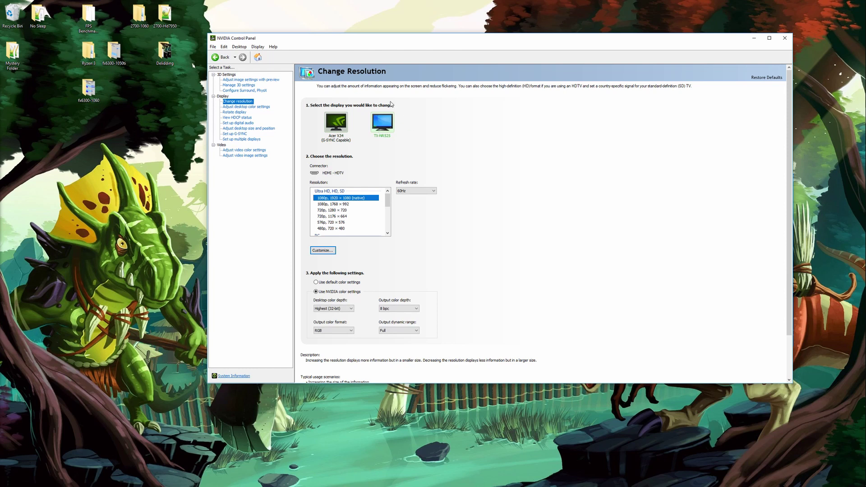
click(326, 282)
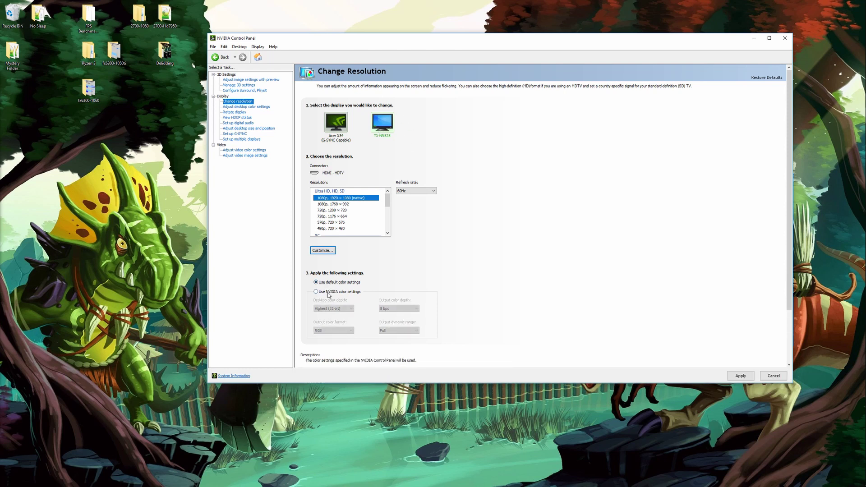
click(323, 293)
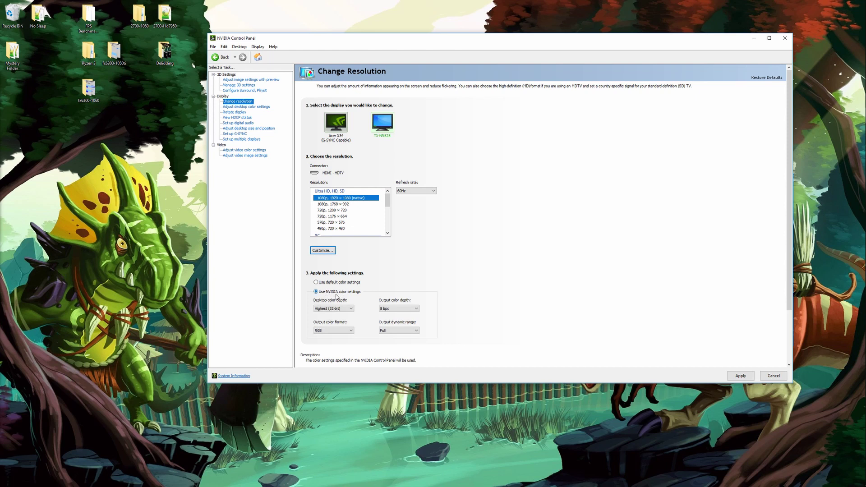
click(406, 331)
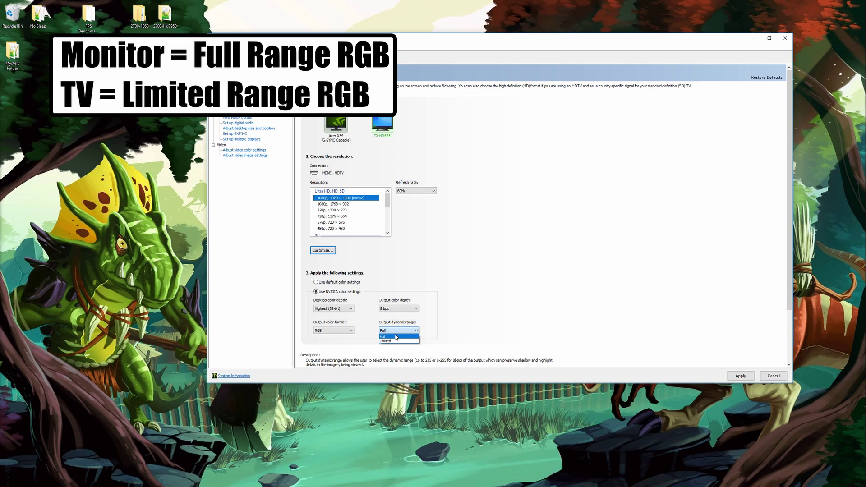
click(392, 341)
click(393, 330)
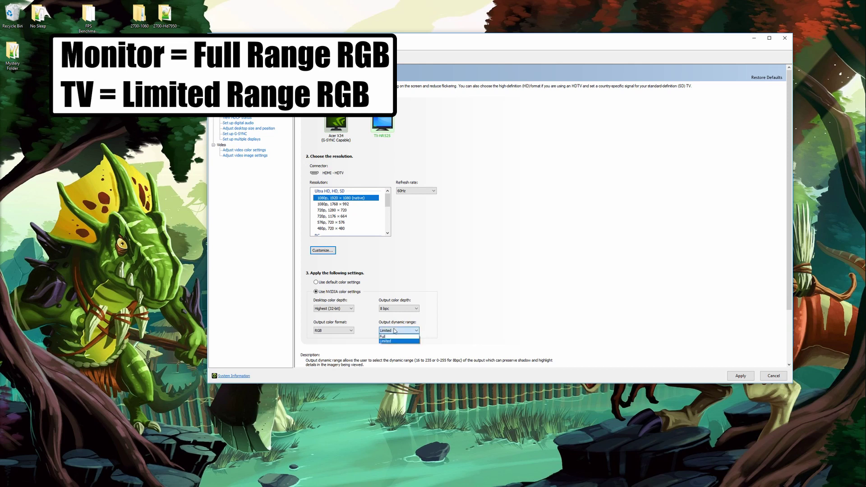
click(391, 336)
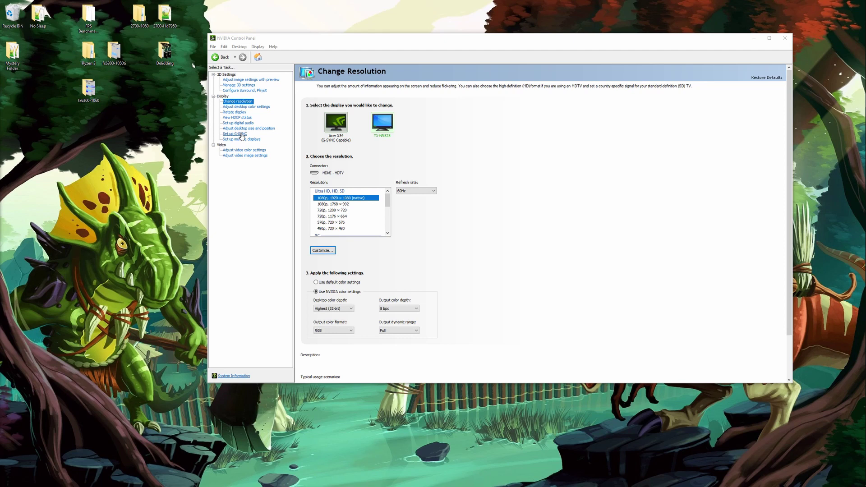
Step: Open Set up G-SYNC, with G-SYNC enabled for windowed and full screen mode
click(241, 134)
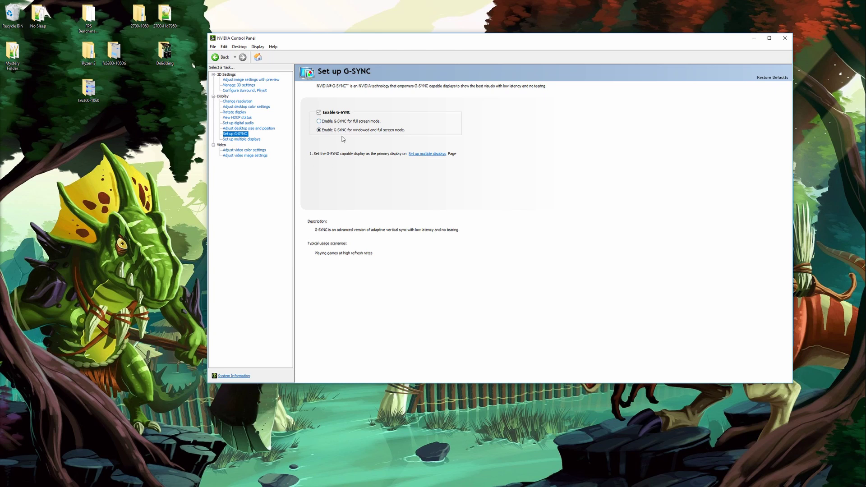
Step: Open Set up multiple displays and drag display 2 (TX-NR525), leaving it left of display 1
click(250, 141)
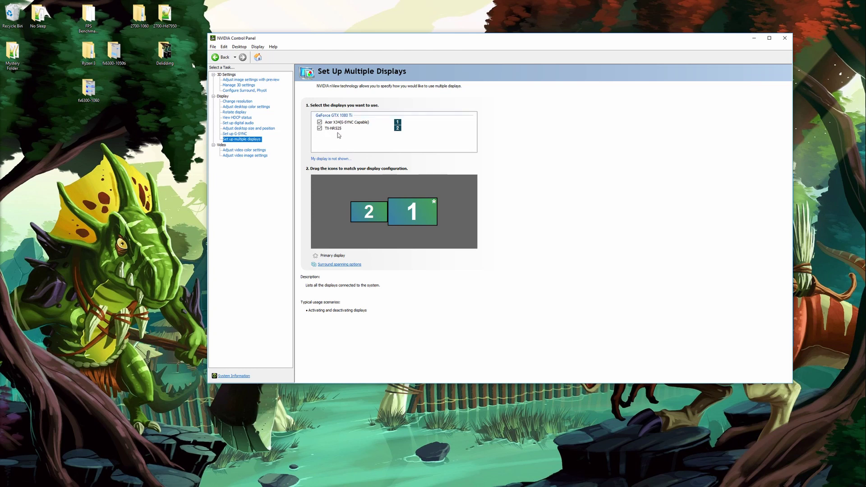
click(366, 214)
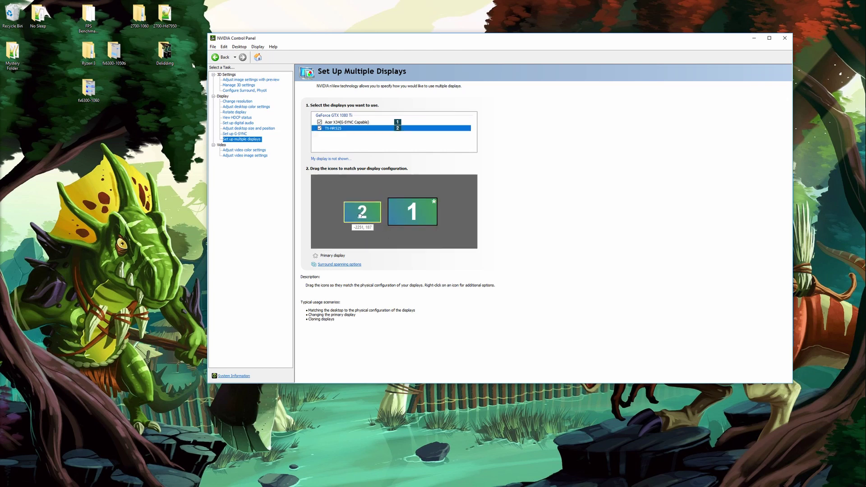
mouse_move(374, 208)
mouse_down()
mouse_move(378, 225)
mouse_move(374, 209)
mouse_up()
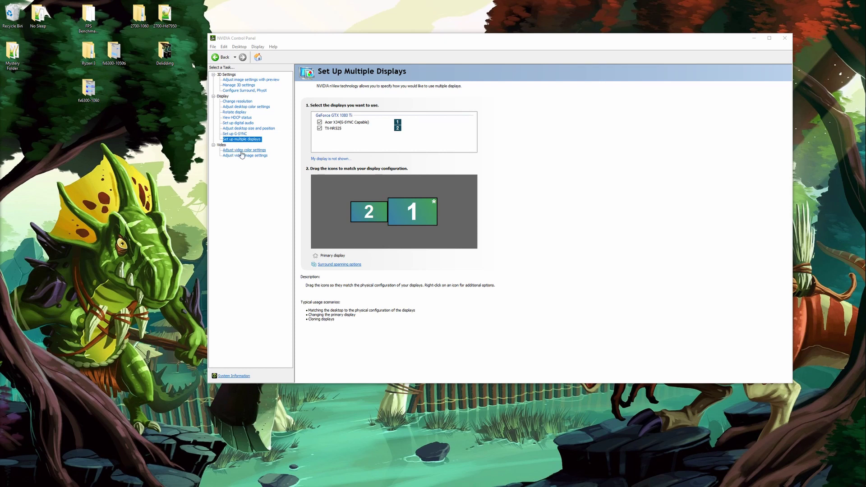
Step: Open Adjust video color settings and keep video dynamic range at Full (0-255)
click(249, 151)
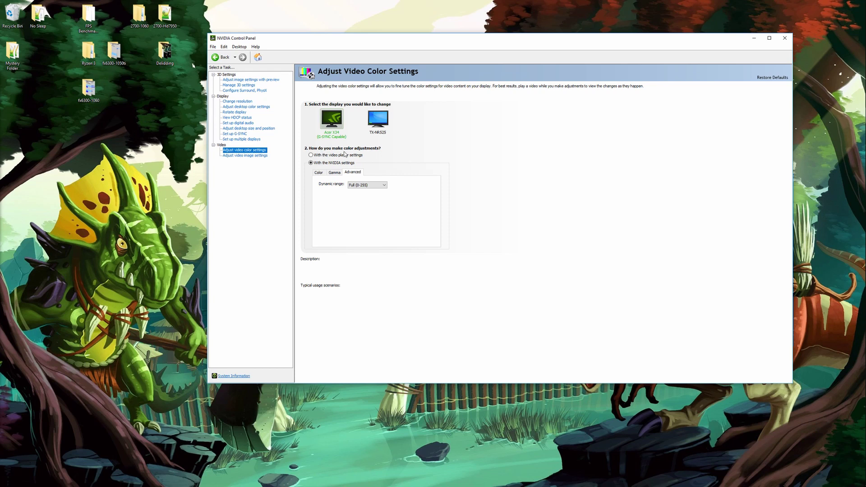
mouse_move(345, 154)
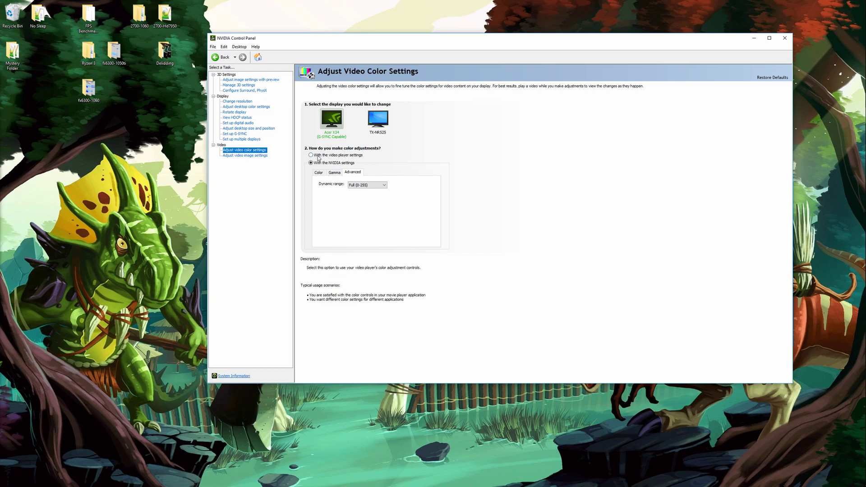
mouse_move(311, 166)
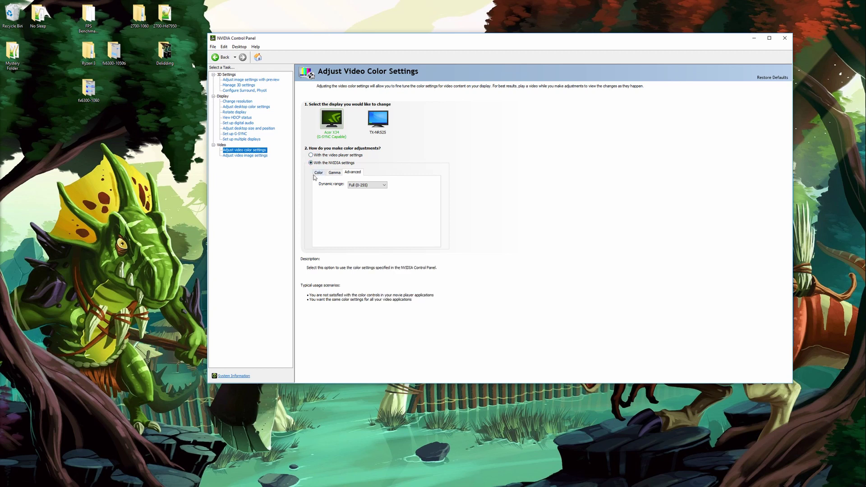
click(363, 186)
click(414, 186)
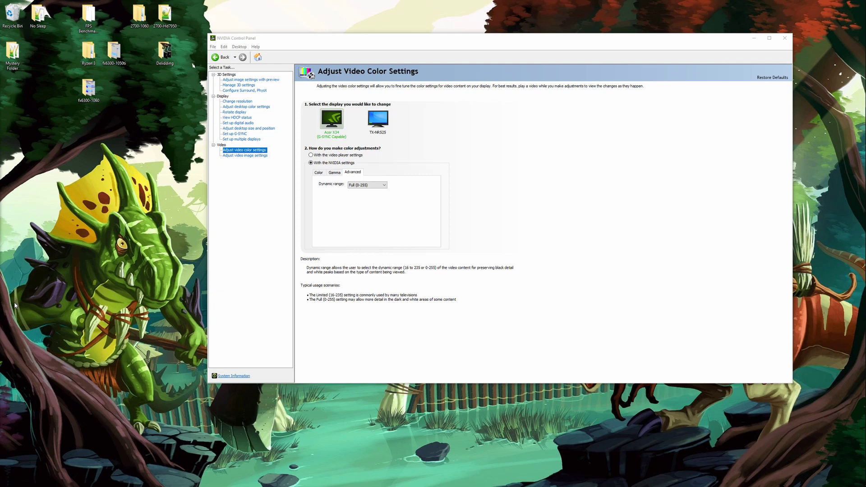
Step: In Manage 3D settings keep Texture filtering - Quality at High quality, then return to Change resolution
click(241, 85)
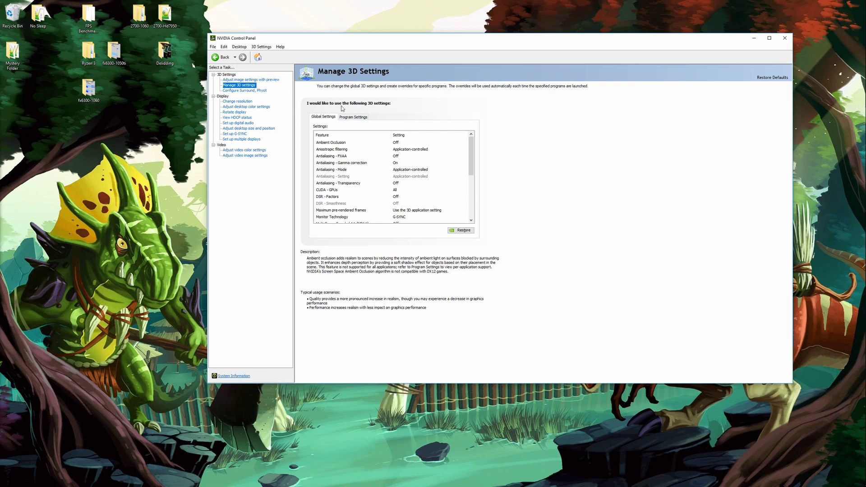
mouse_move(471, 160)
mouse_down()
mouse_move(482, 207)
mouse_move(471, 156)
mouse_up()
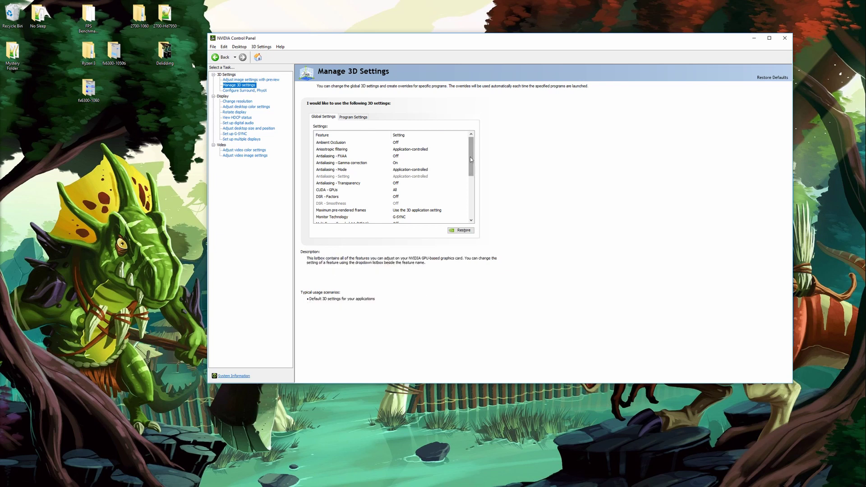
drag(470, 157, 485, 208)
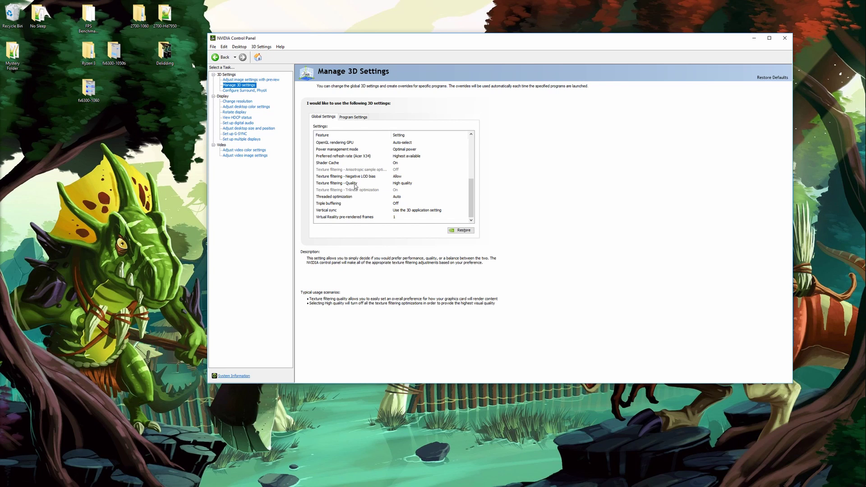
click(403, 185)
click(404, 184)
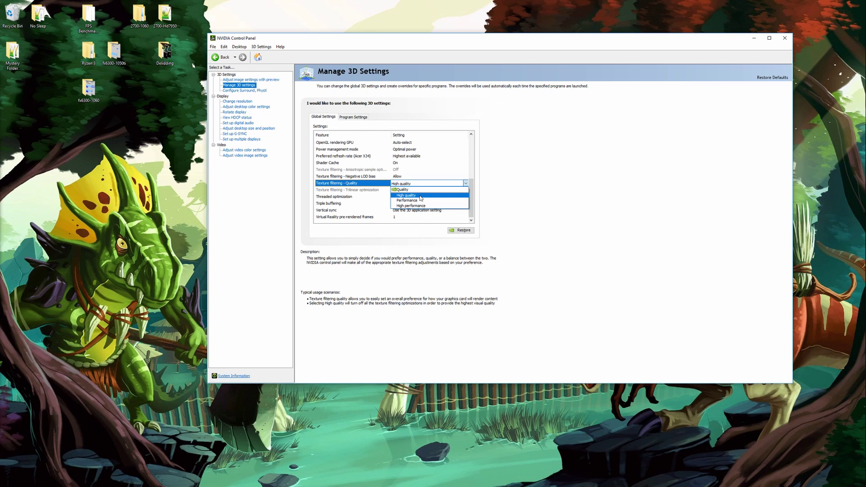
click(599, 197)
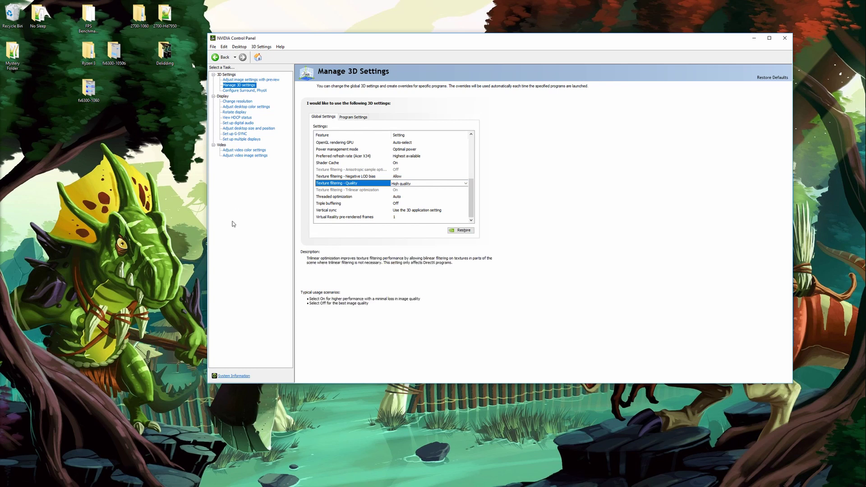
click(252, 102)
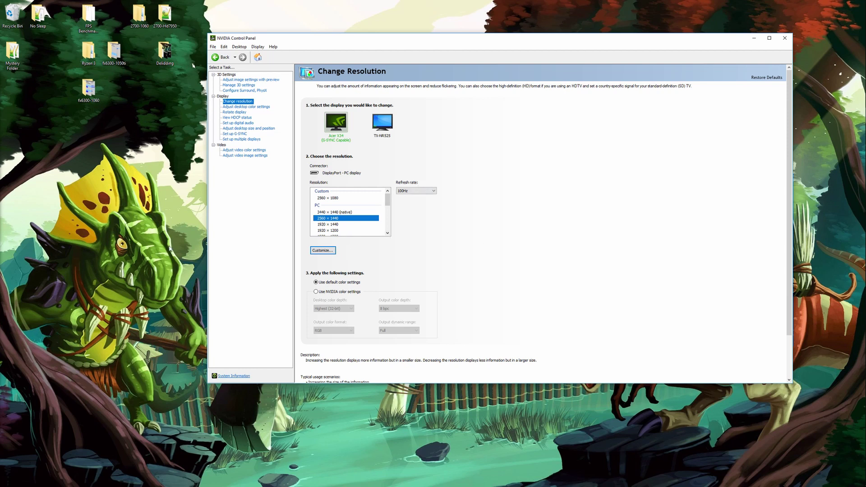
Step: Go to Adjust desktop size and position, where the Acer X34 uses Aspect ratio scaling
click(263, 131)
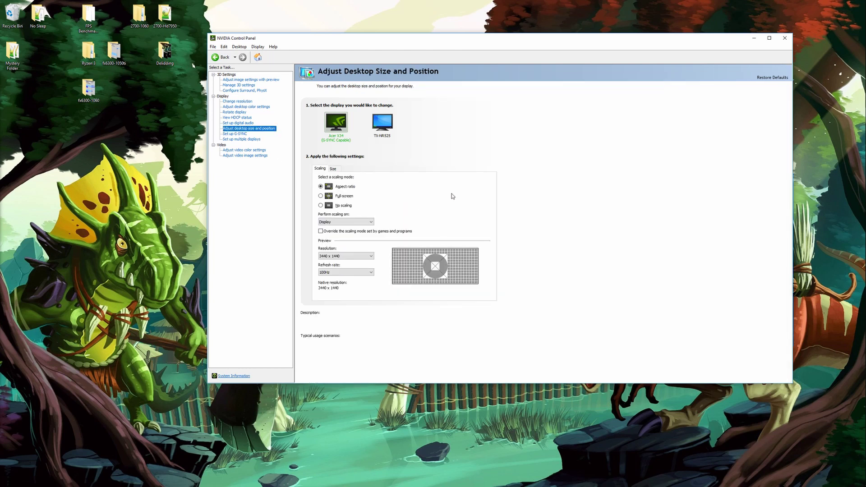